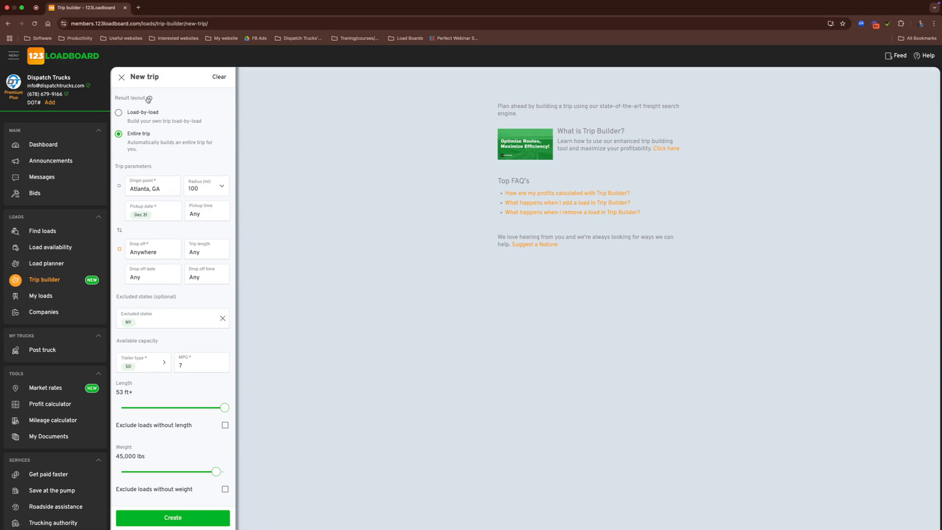
# Read the explanation of the result layout options and review the available trailer types, keeping Step deck selected.
pyautogui.click(149, 98)
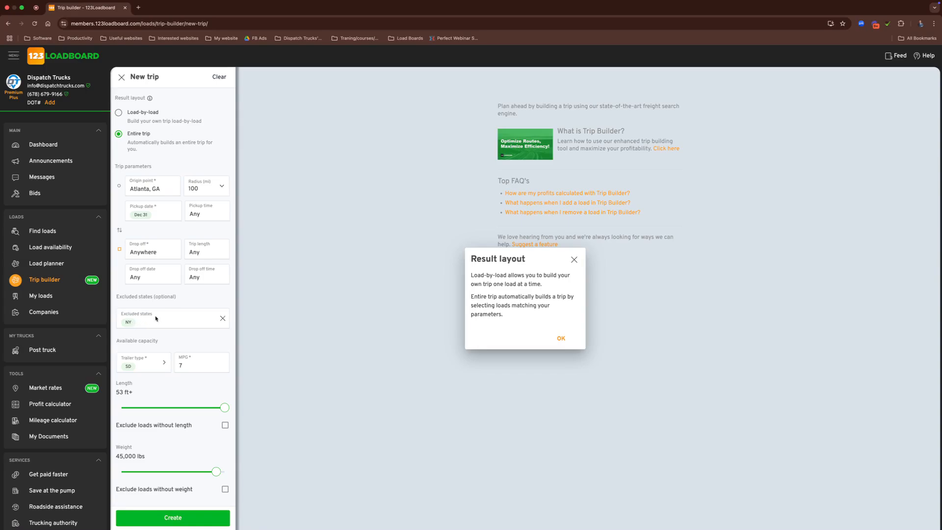
pyautogui.click(138, 366)
pyautogui.click(139, 363)
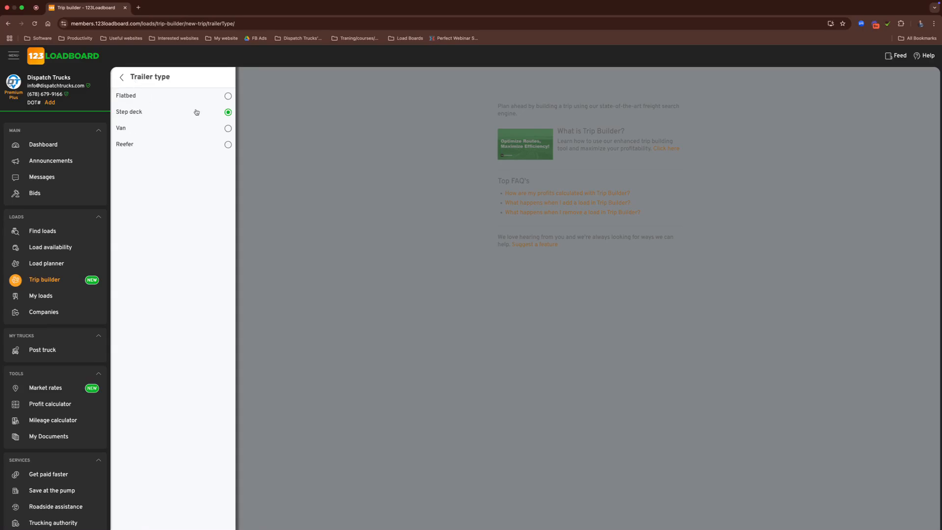
pyautogui.click(123, 78)
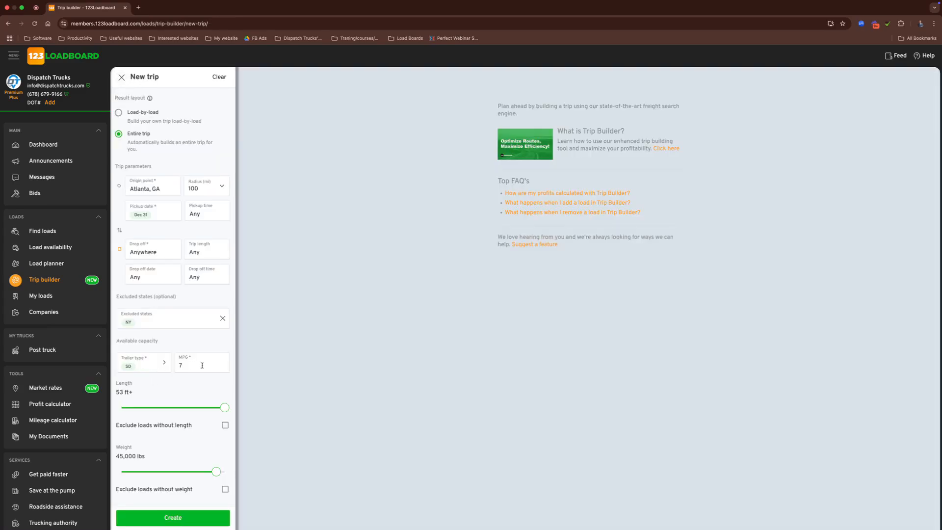
# Create the entire trip from Atlanta, GA to anywhere, keeping length at 53 ft+ and weight at 45,000 lbs.
pyautogui.click(179, 358)
pyautogui.moveTo(225, 408)
pyautogui.mouseDown()
pyautogui.moveTo(130, 412)
pyautogui.moveTo(233, 415)
pyautogui.mouseUp()
pyautogui.moveTo(216, 472); pyautogui.dragTo(131, 481)
pyautogui.moveTo(131, 481); pyautogui.dragTo(216, 482)
pyautogui.click(170, 519)
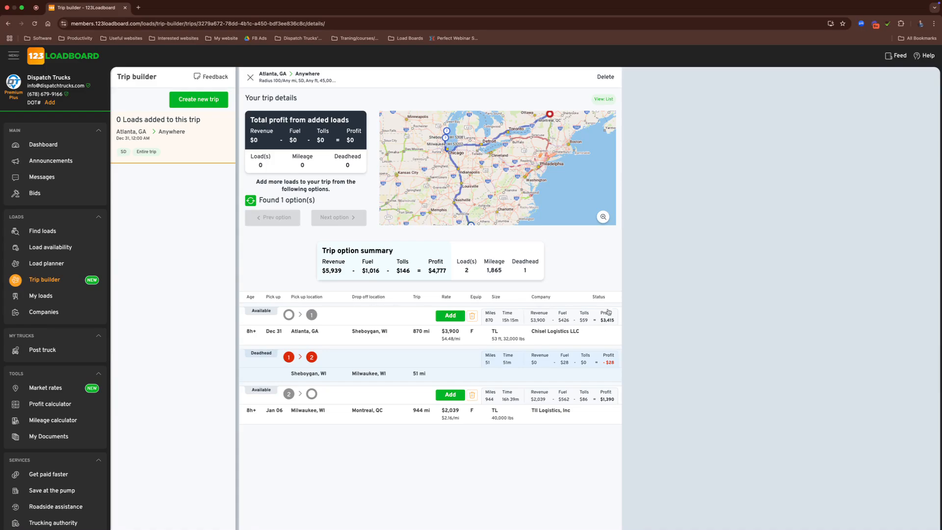
# Review the Atlanta to Sheboygan load's details and add both it and the Milwaukee to Montreal load to the trip.
pyautogui.click(433, 339)
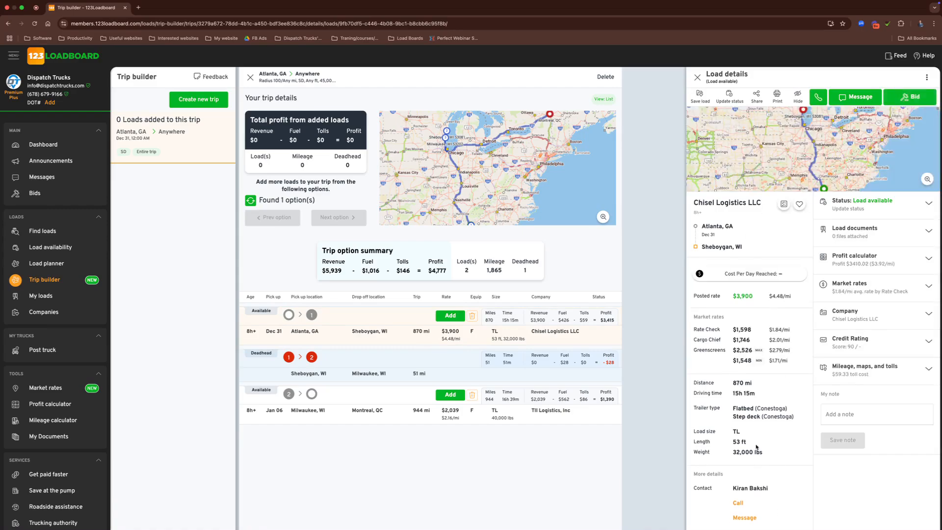
pyautogui.scroll(-3, 746, 469)
pyautogui.scroll(3, 744, 252)
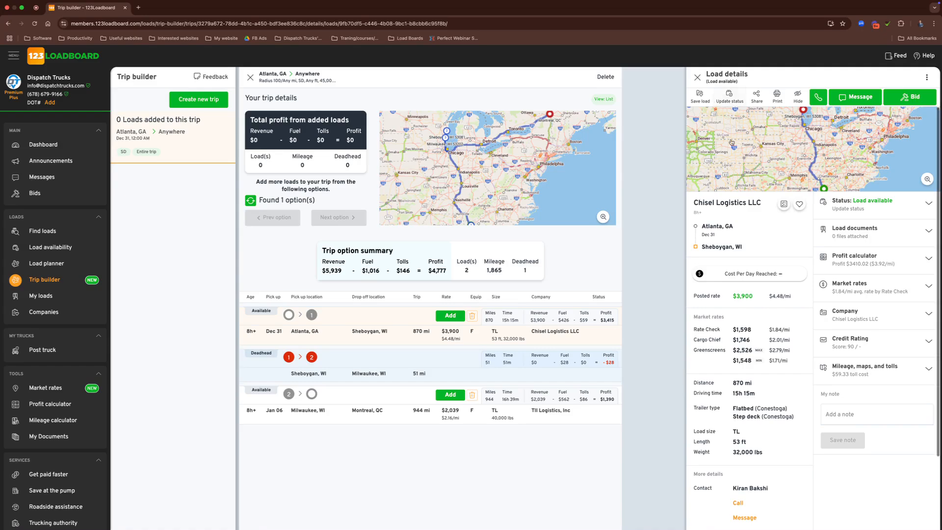
pyautogui.moveTo(849, 4)
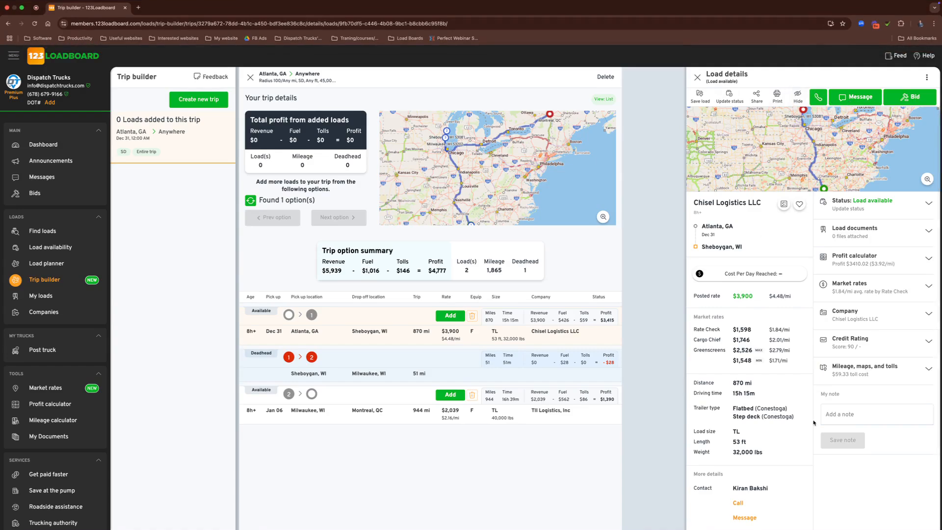
pyautogui.scroll(-3, 788, 469)
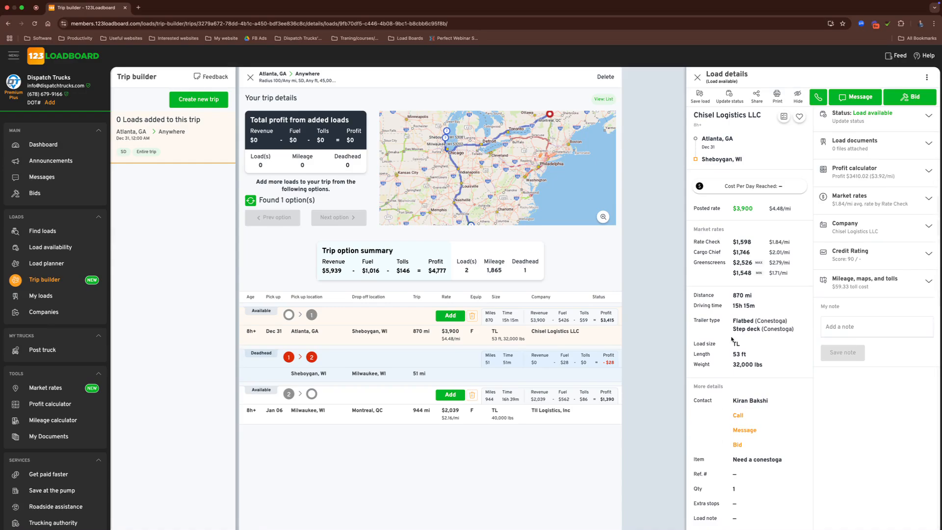
pyautogui.click(448, 316)
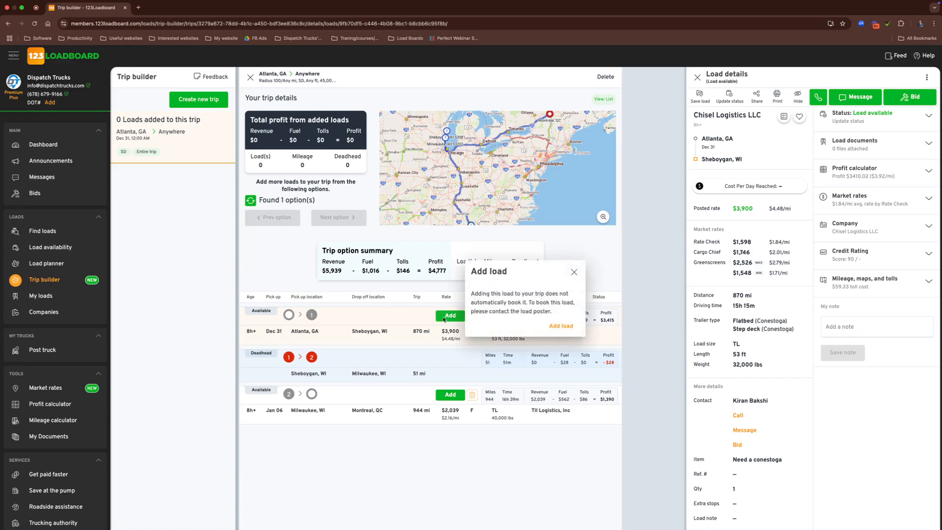
pyautogui.click(558, 330)
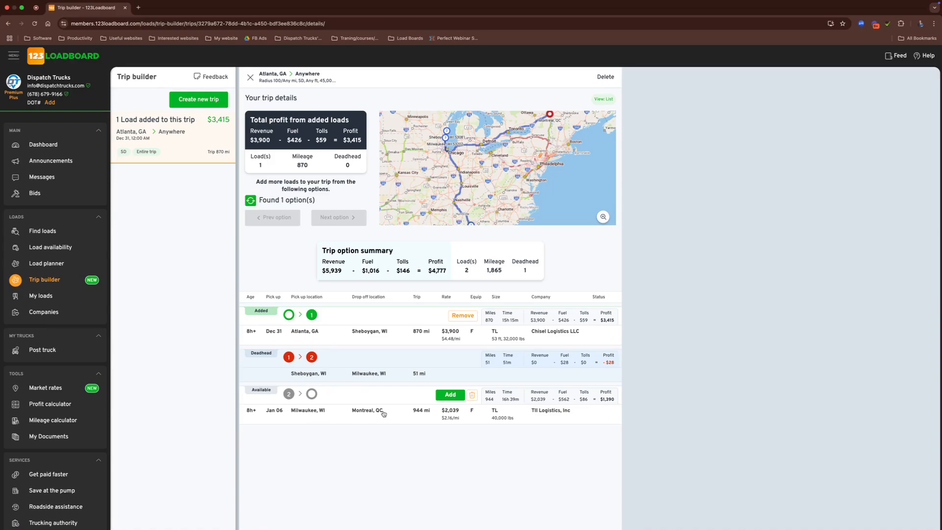
pyautogui.click(452, 398)
pyautogui.click(561, 327)
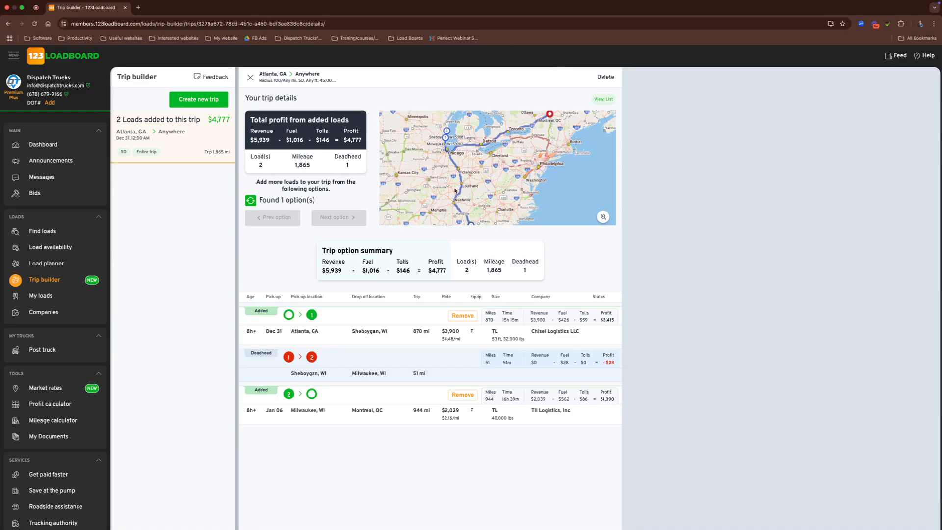
# Show the trip details in card view and return them to list view.
pyautogui.click(602, 99)
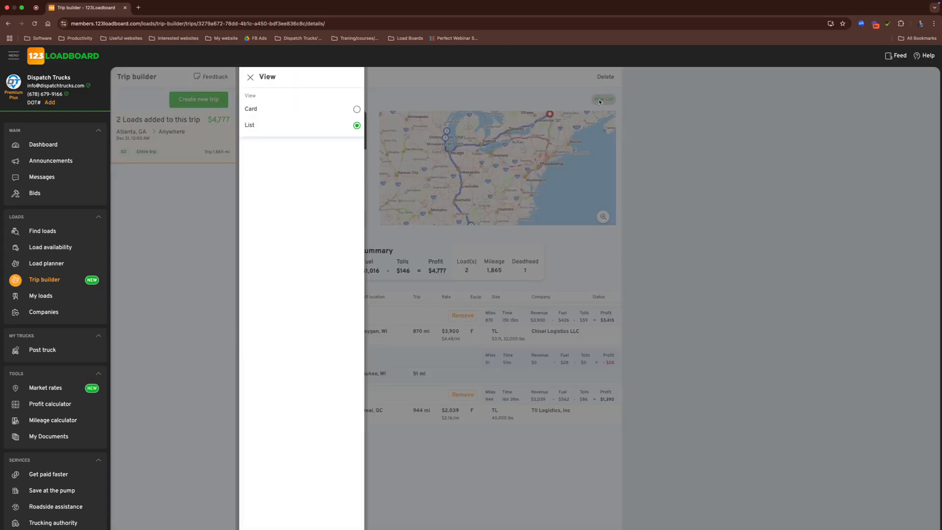
pyautogui.click(288, 108)
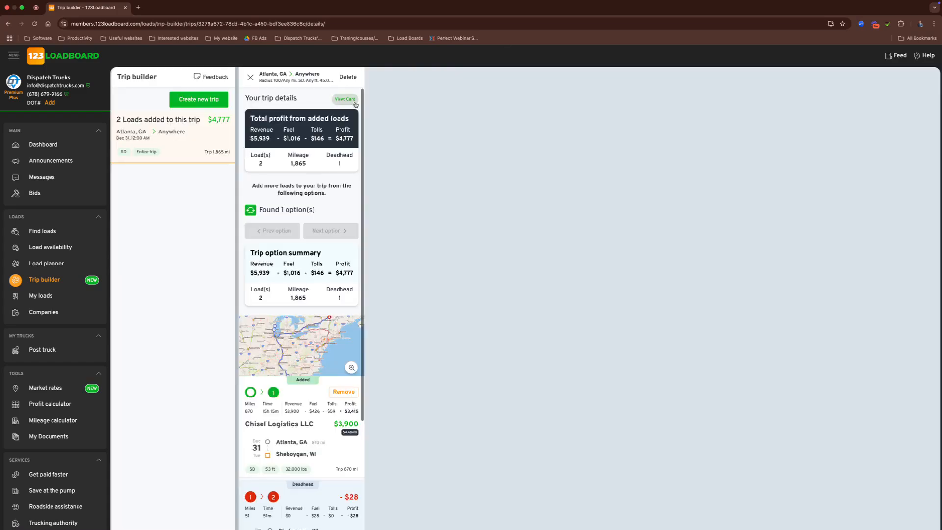
pyautogui.click(346, 99)
pyautogui.click(276, 128)
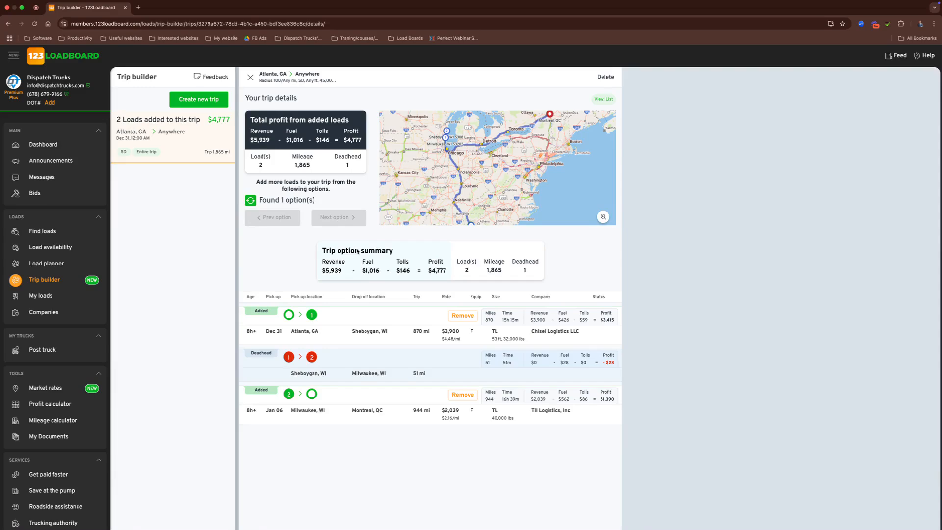
# Create another entire trip with Houston, TX as the origin point, keeping the other trip parameters.
pyautogui.click(195, 101)
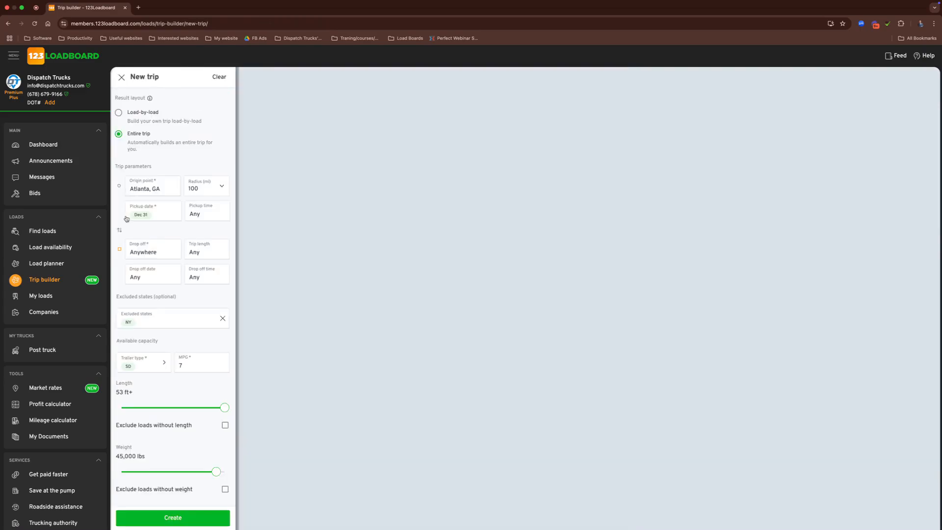
pyautogui.click(146, 190)
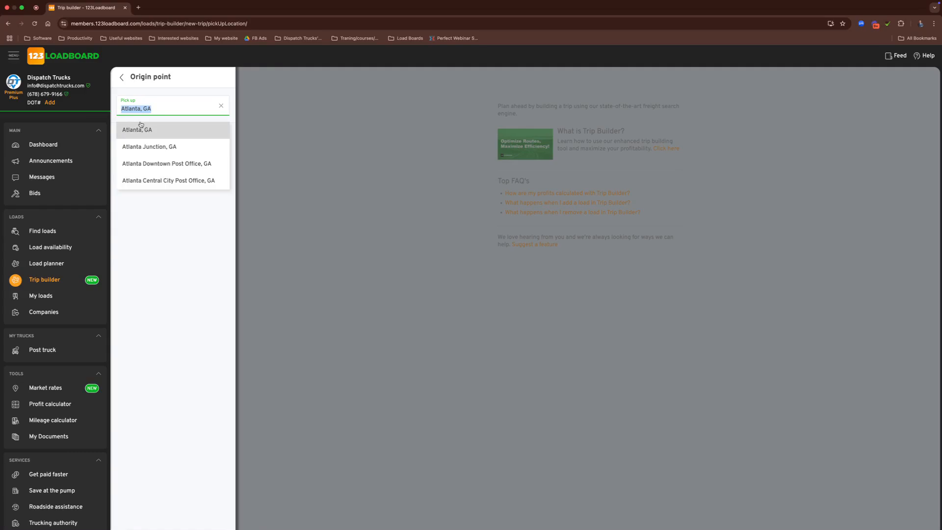
pyautogui.write('hou')
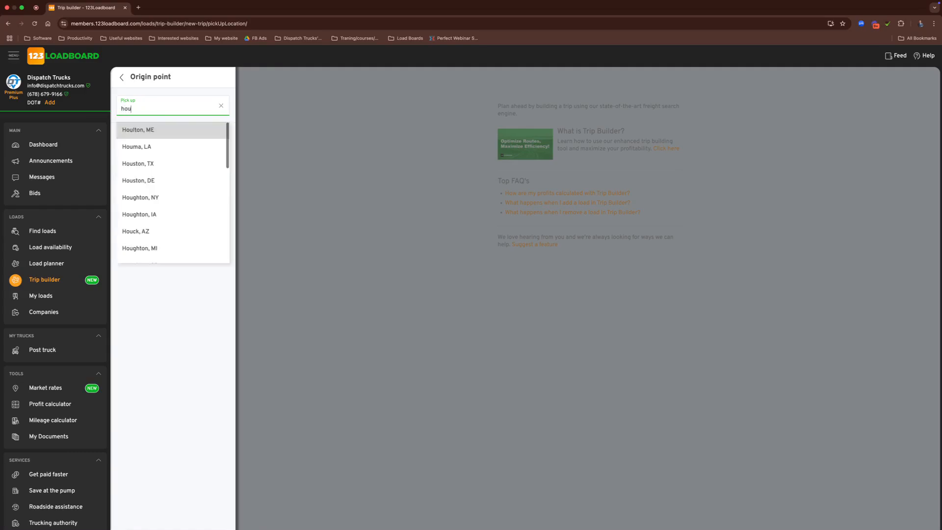
pyautogui.click(137, 166)
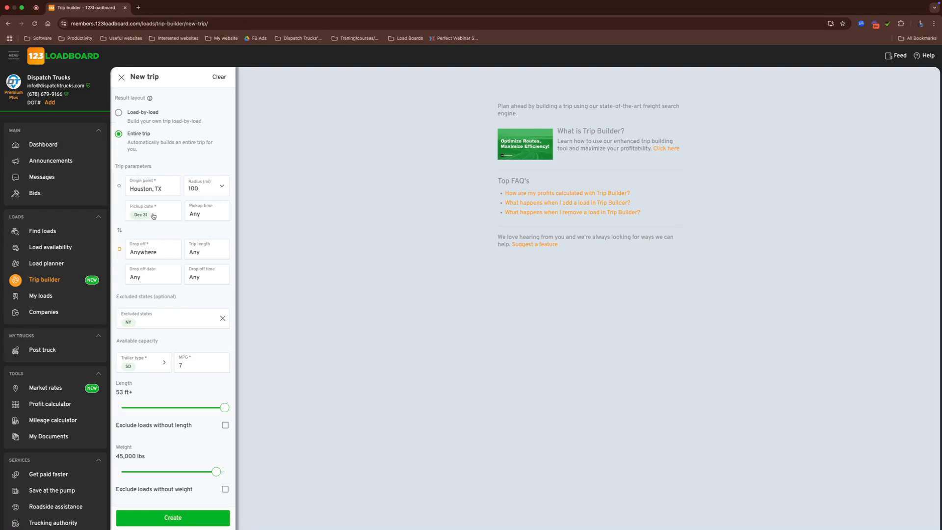
pyautogui.click(171, 519)
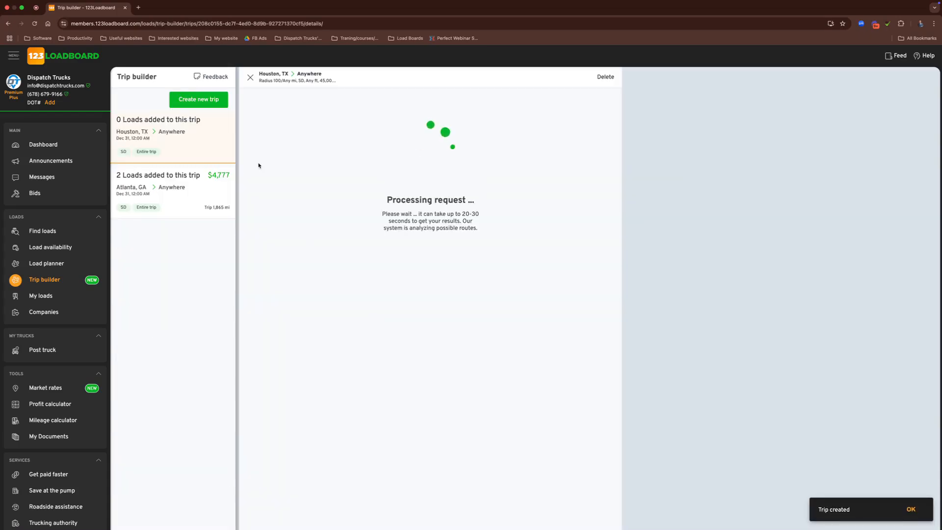
# Add the Pearland to Kerrville, San Antonio to Dallas and Cleburne to Leesburg loads to the Houston trip.
pyautogui.scroll(-1, 375, 284)
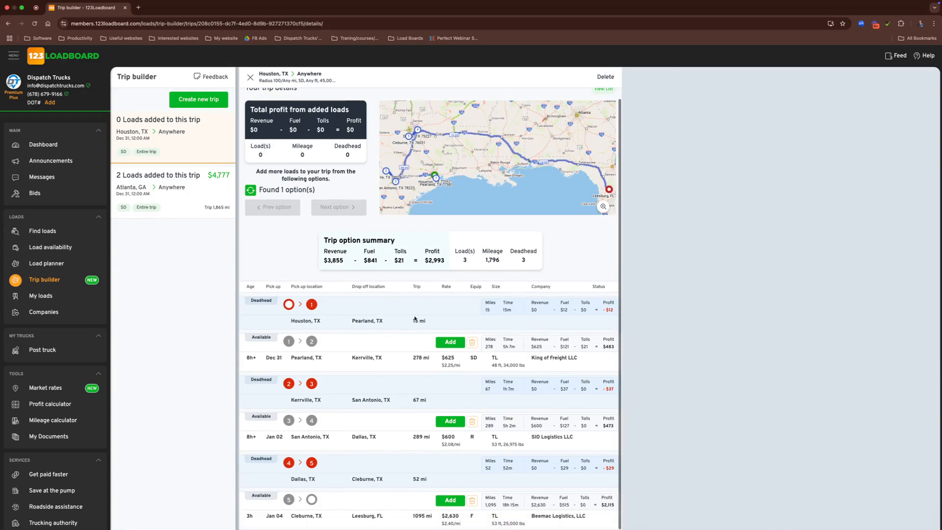
pyautogui.click(451, 342)
pyautogui.click(557, 327)
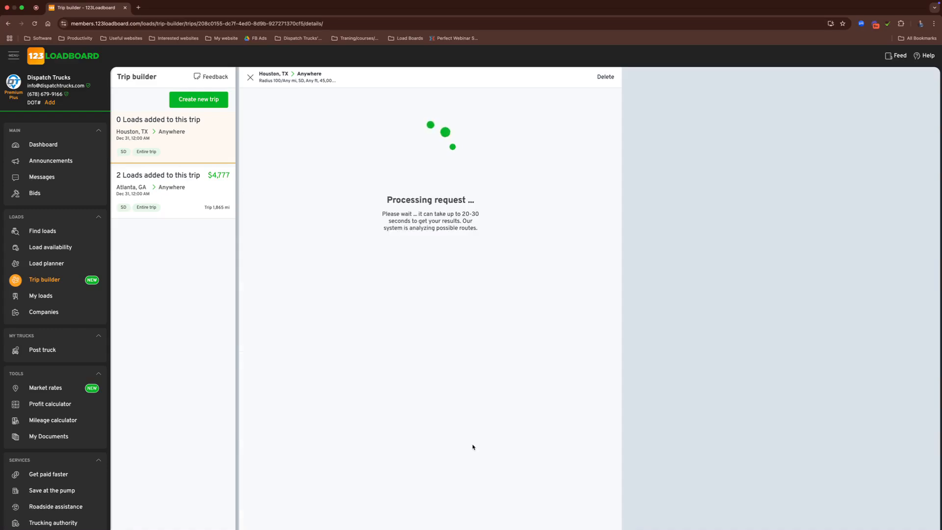
pyautogui.click(450, 432)
pyautogui.click(559, 326)
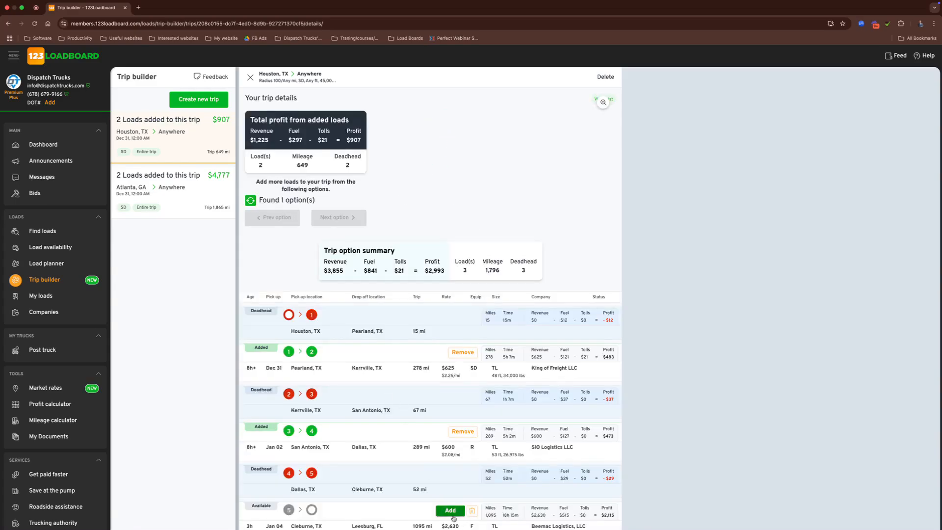
pyautogui.click(451, 511)
pyautogui.click(561, 326)
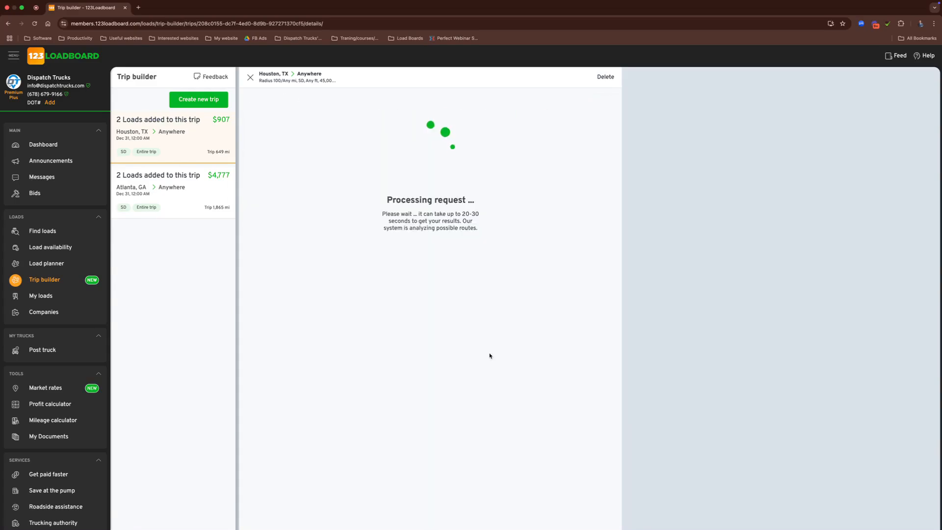